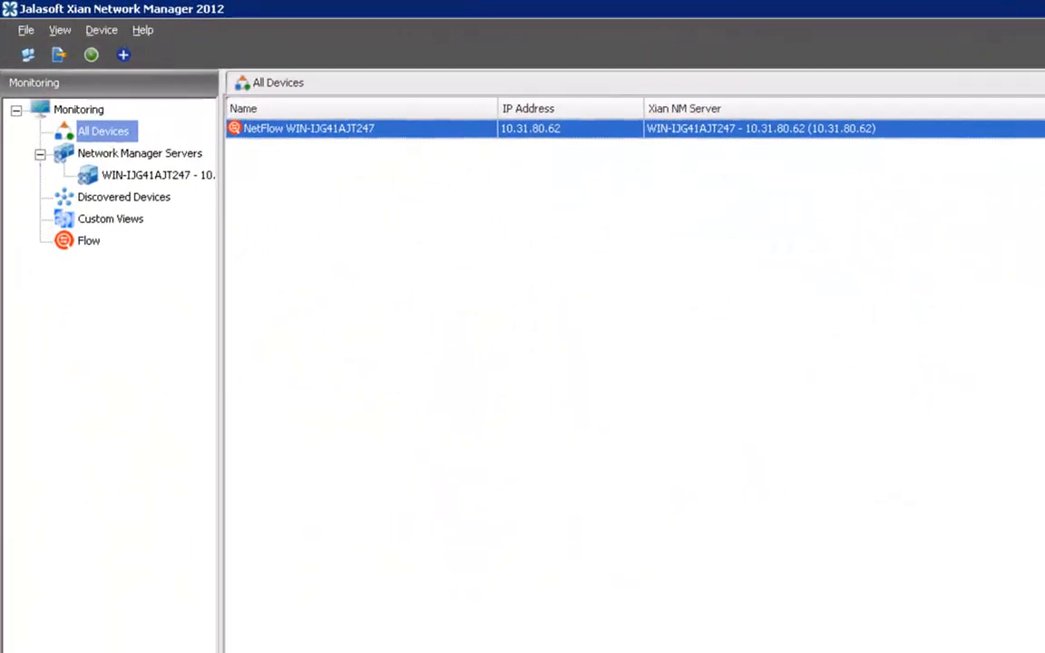
# Open the properties of the NetFlow device and look through its list of flow filters.
pyautogui.rightClick(666, 130)
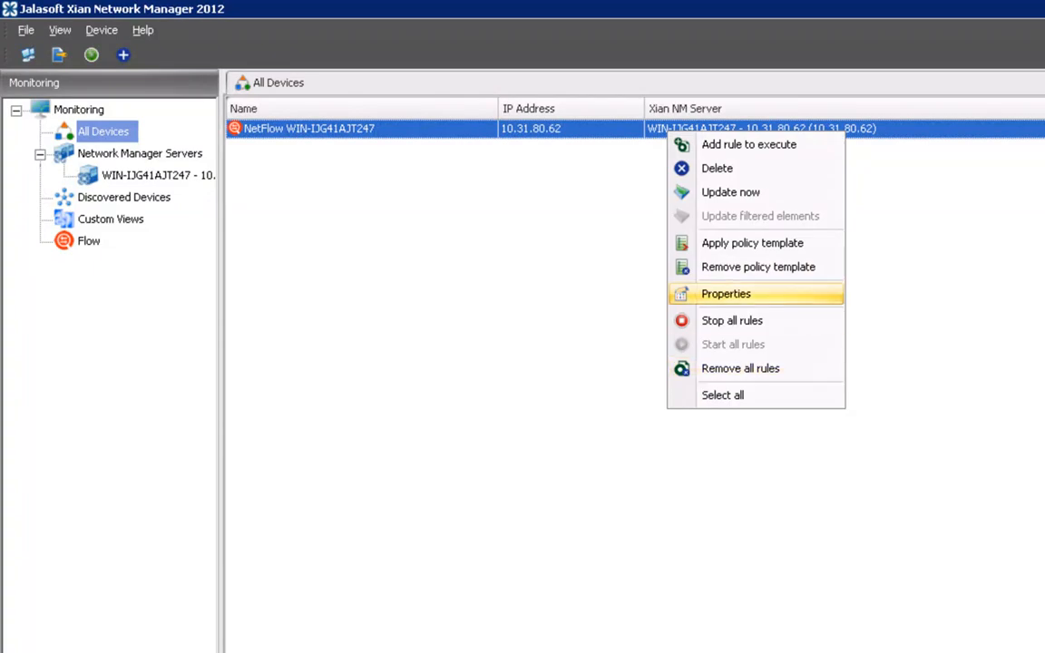
pyautogui.click(788, 295)
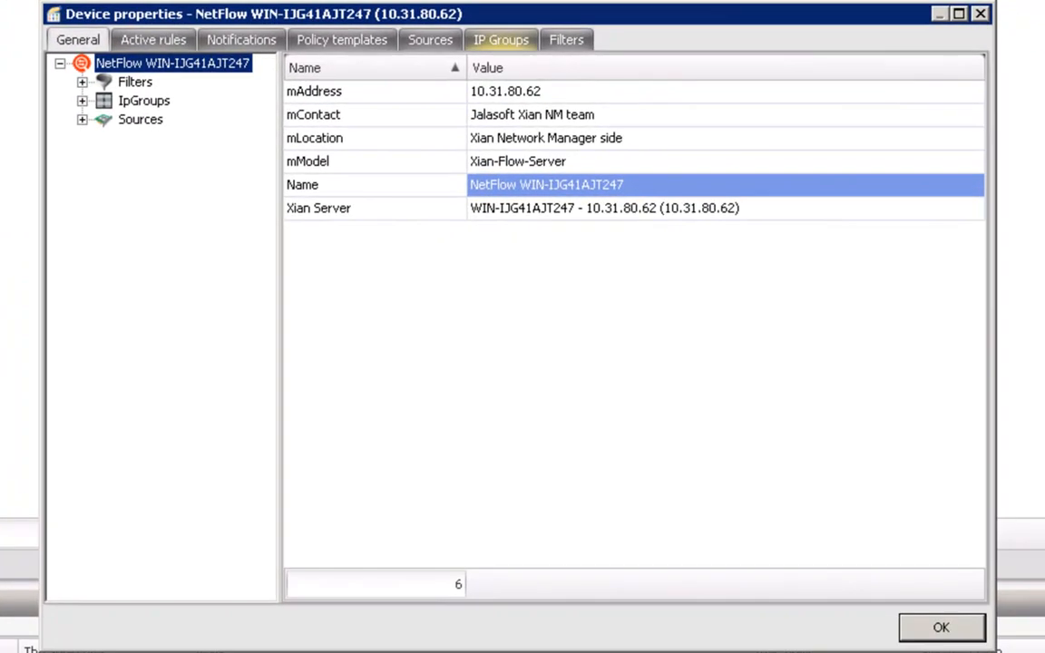
pyautogui.click(852, 239)
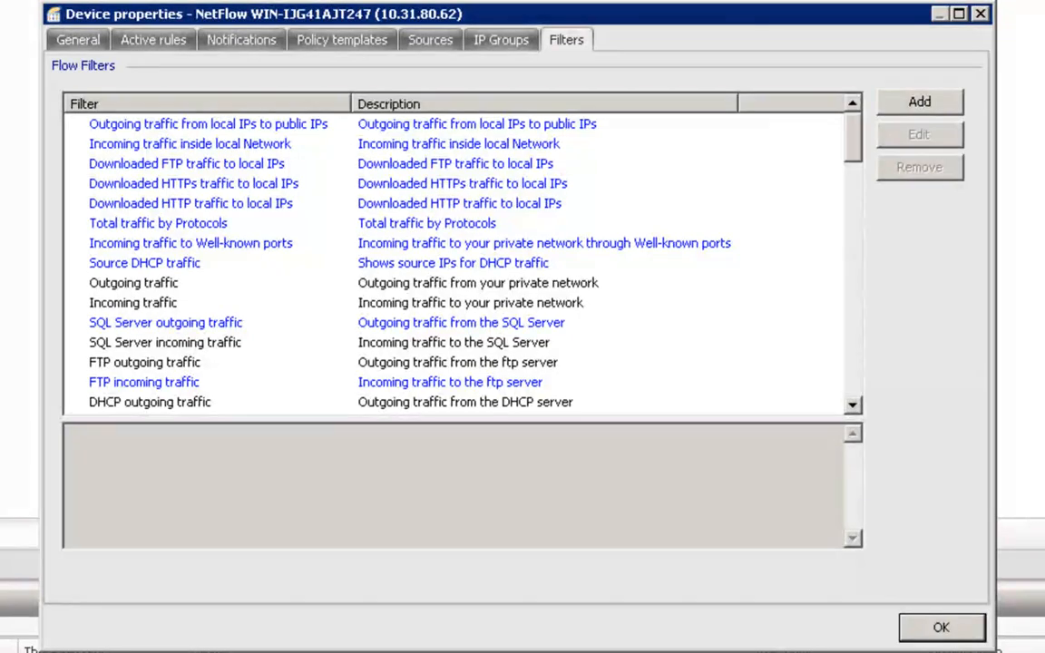
pyautogui.scroll(-6, 463, 264)
pyautogui.scroll(-8, 463, 263)
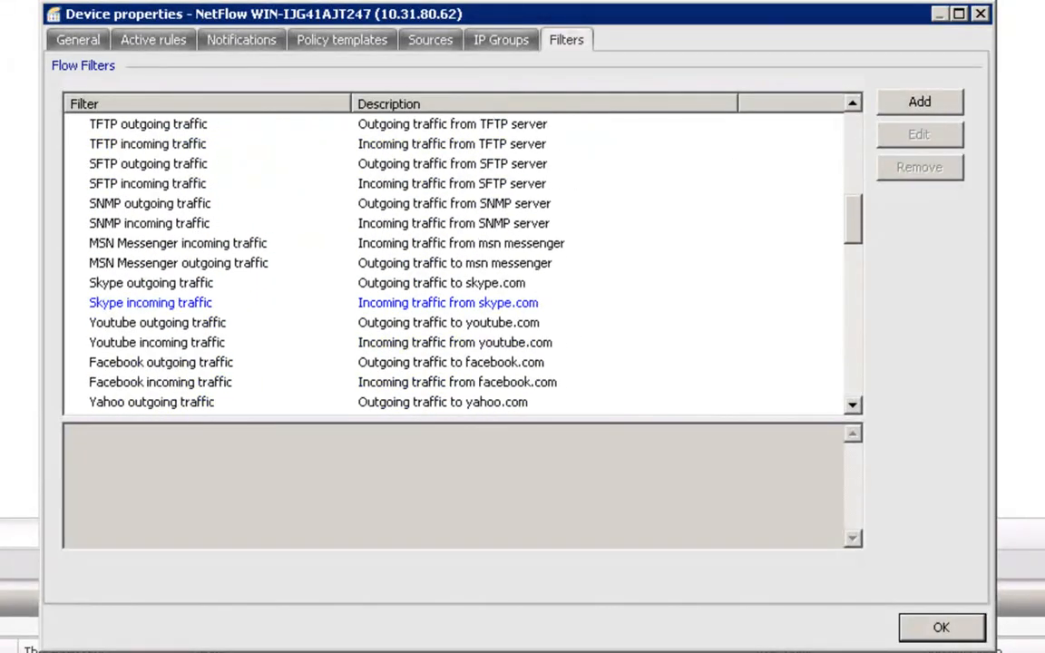
pyautogui.scroll(-3, 463, 263)
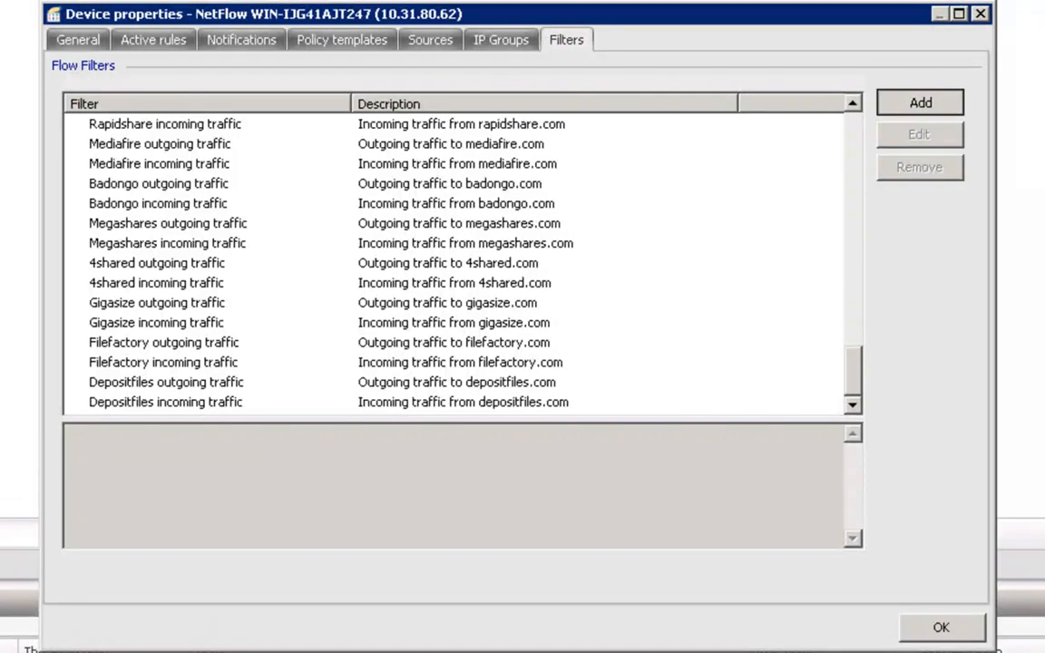
# Start a new flow filter for the NetFlow device and name it "port 443".
pyautogui.click(920, 102)
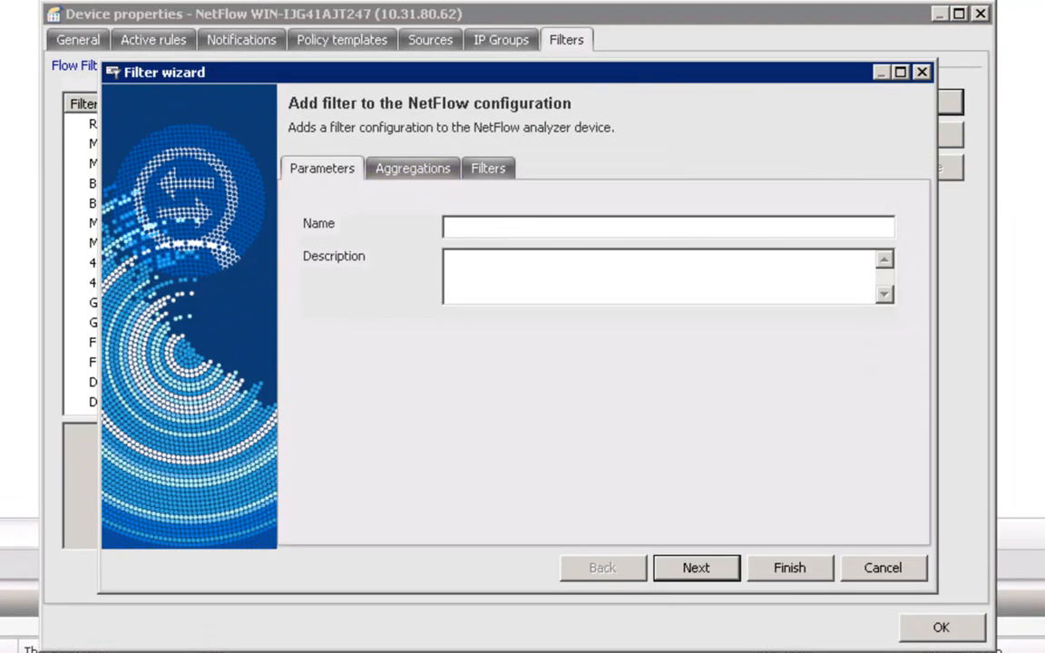
pyautogui.click(508, 227)
pyautogui.write('port 443')
pyautogui.click(676, 569)
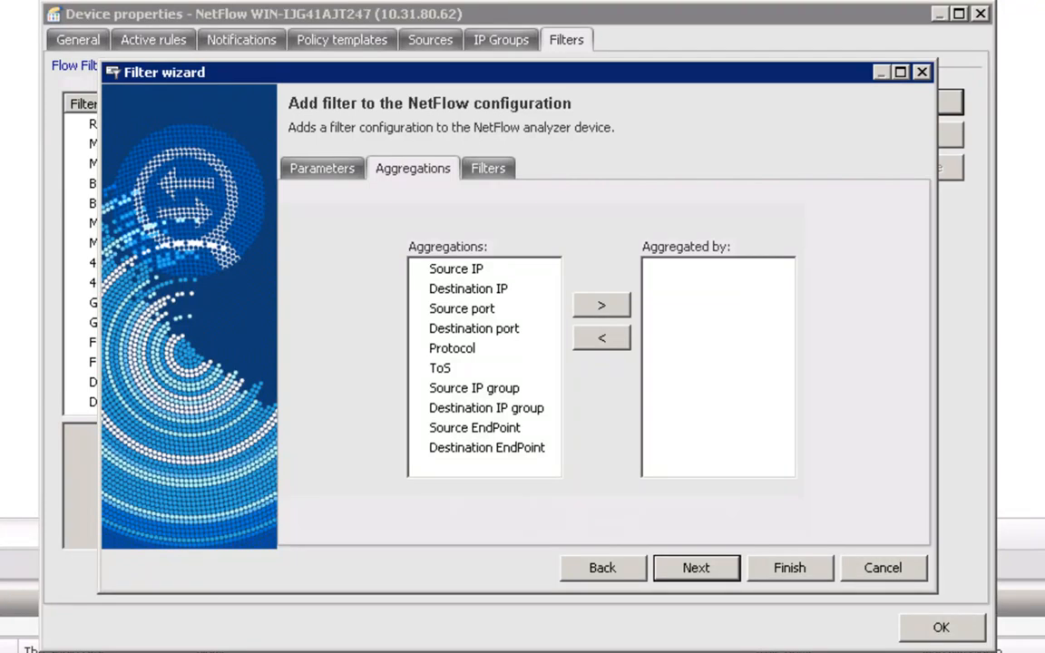
# Aggregate the new filter by Protocol and restrict its source ports to 443.
pyautogui.click(461, 308)
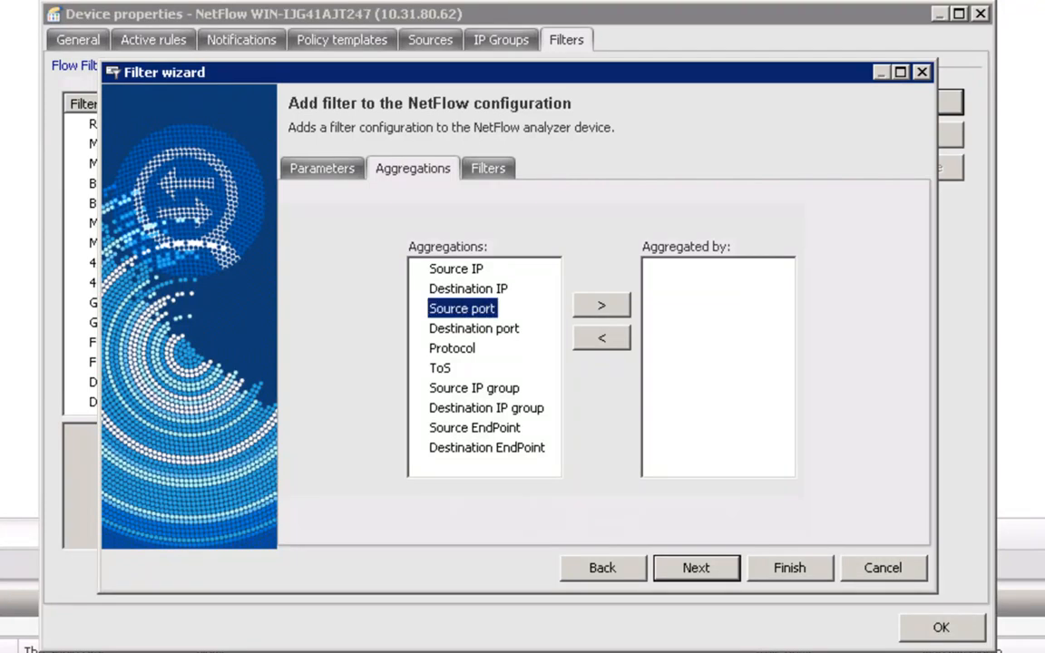
pyautogui.click(444, 270)
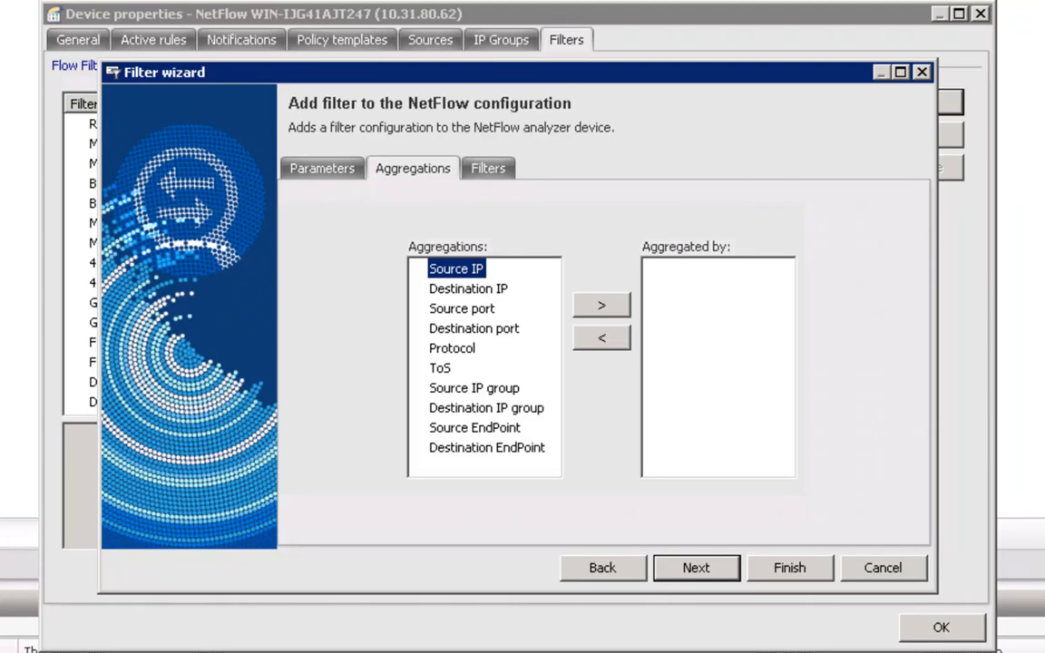
pyautogui.click(463, 348)
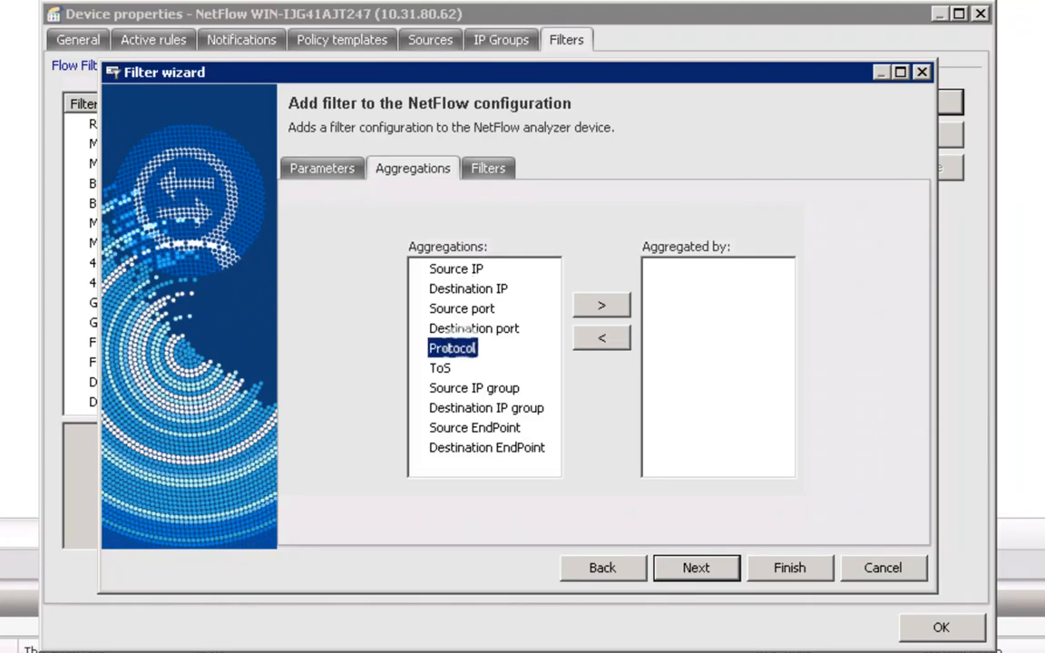
pyautogui.click(601, 305)
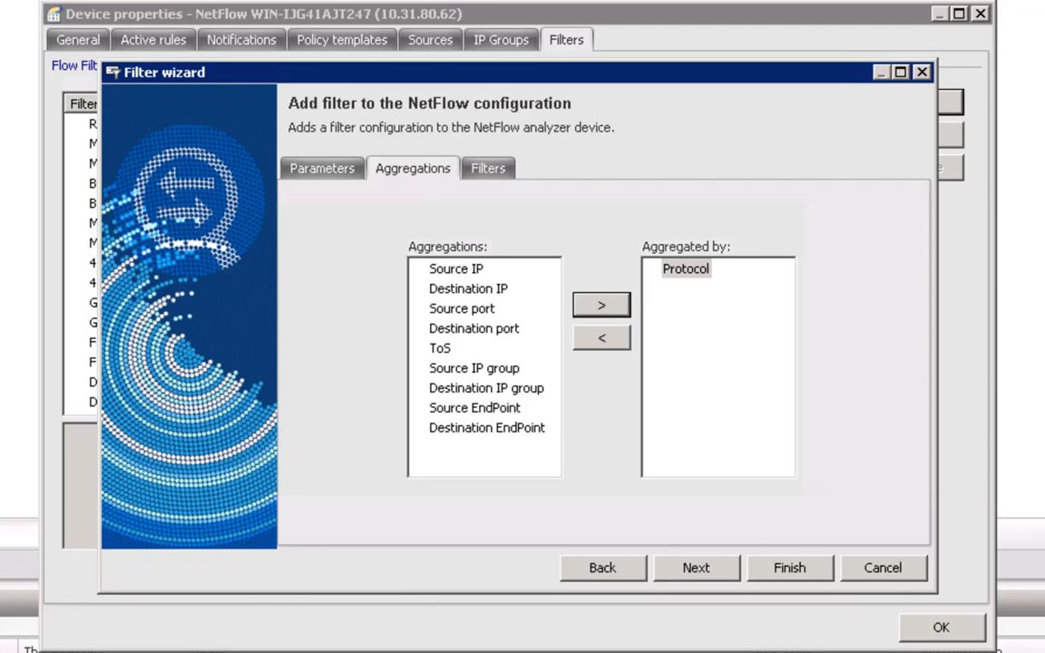
pyautogui.click(695, 566)
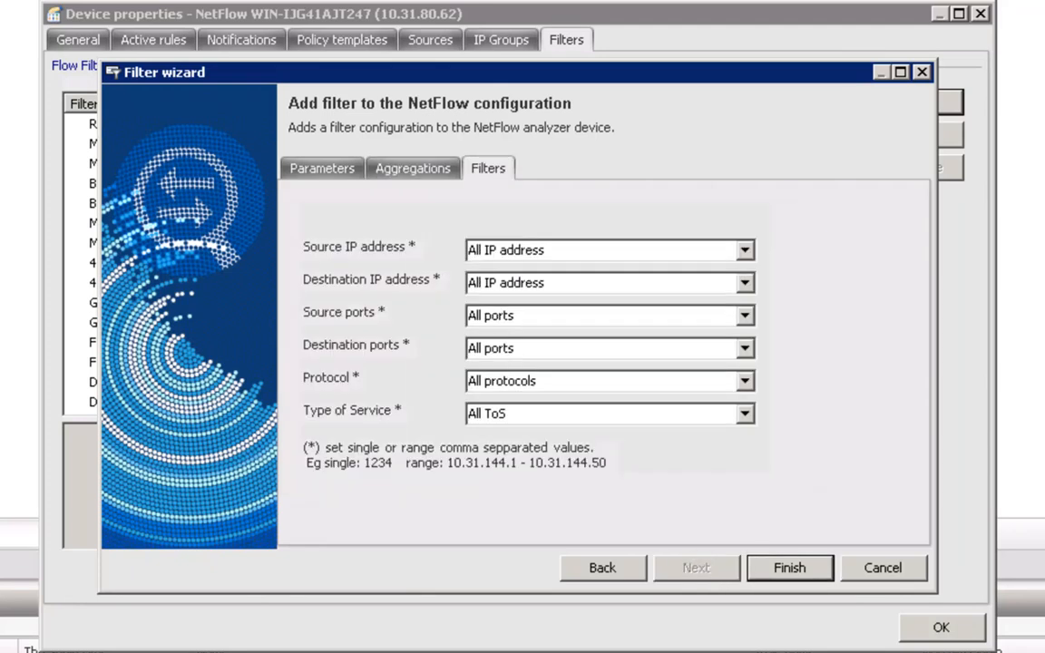
pyautogui.click(567, 318)
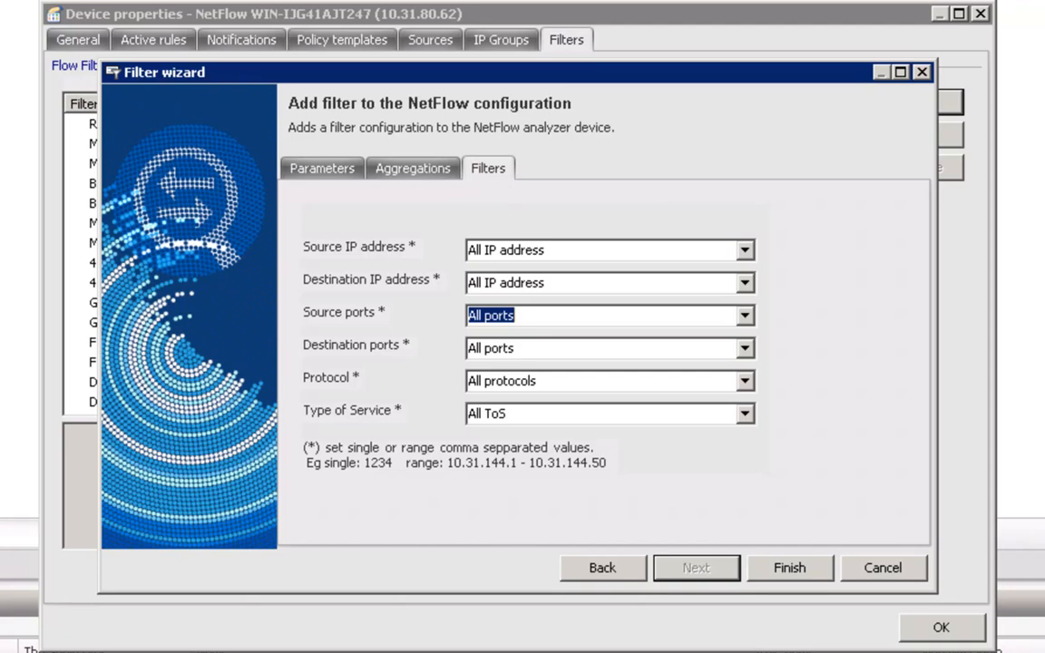
pyautogui.write('443')
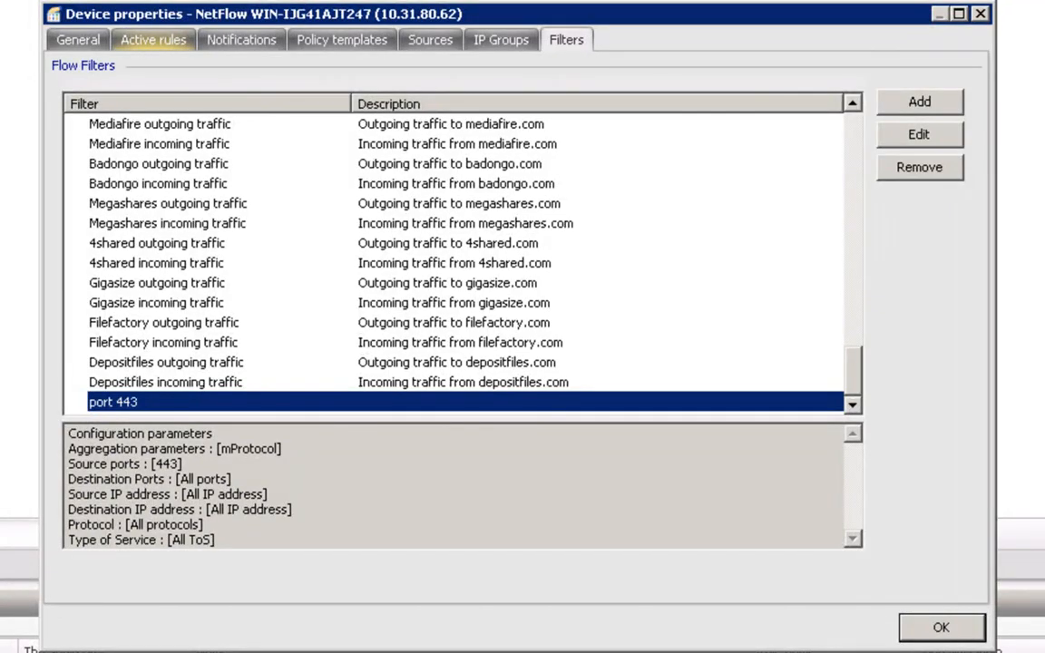
# Start adding an active rule to the device based on the Bytes per second rule.
pyautogui.click(154, 39)
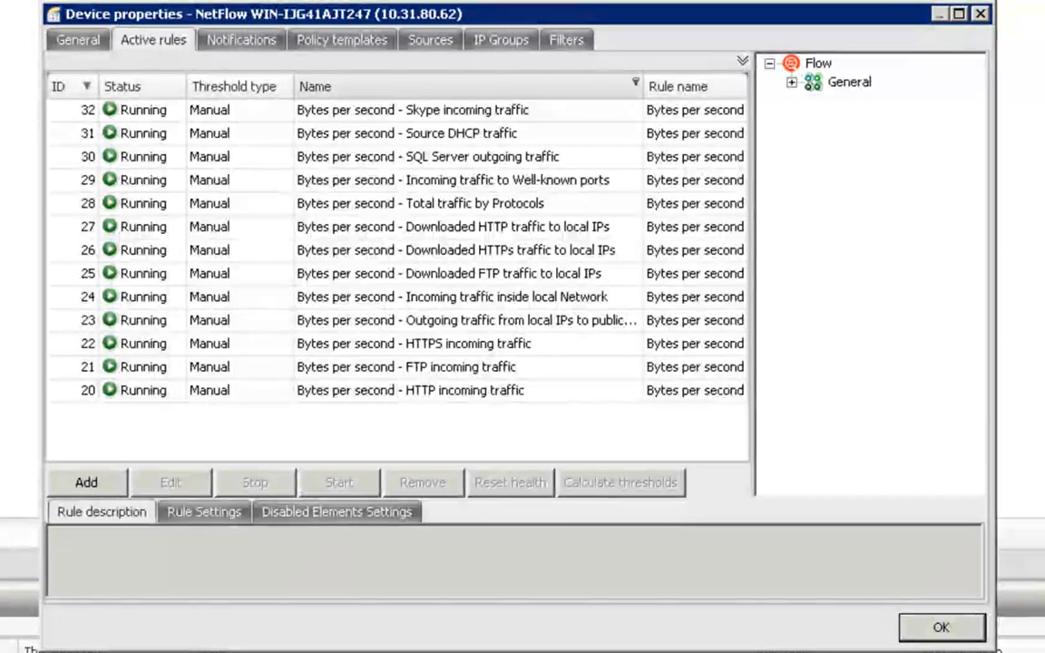
pyautogui.click(792, 83)
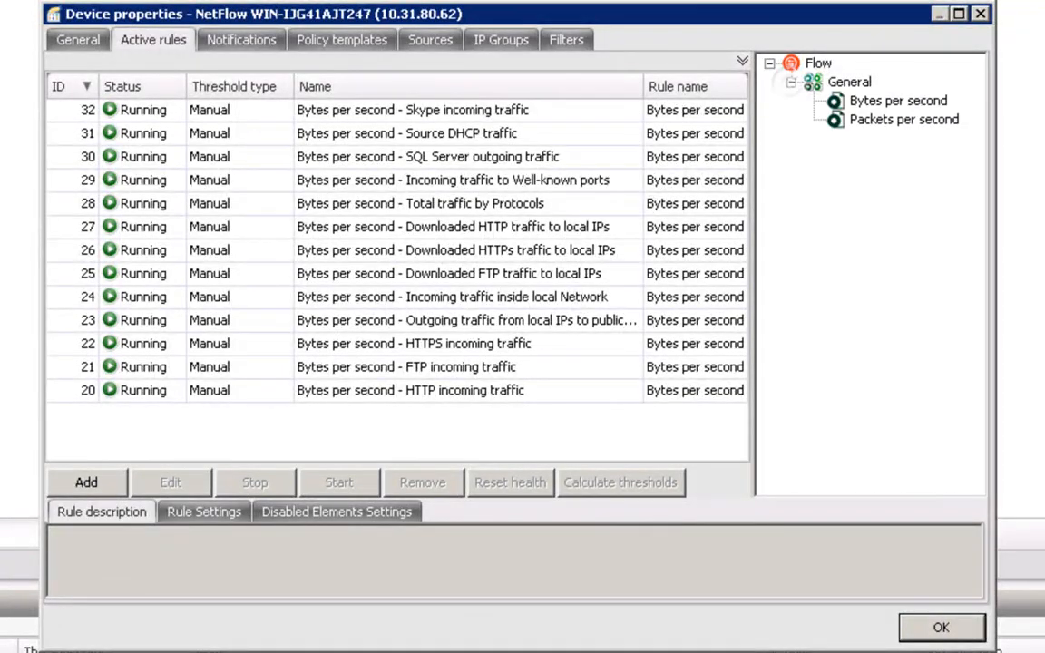
pyautogui.click(86, 481)
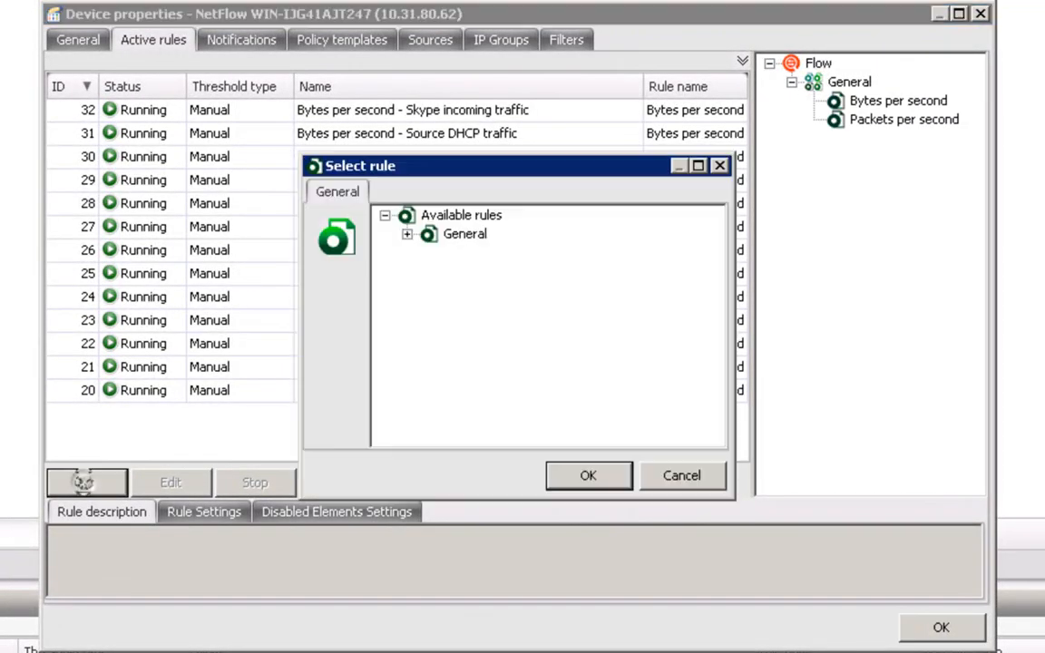
pyautogui.click(405, 234)
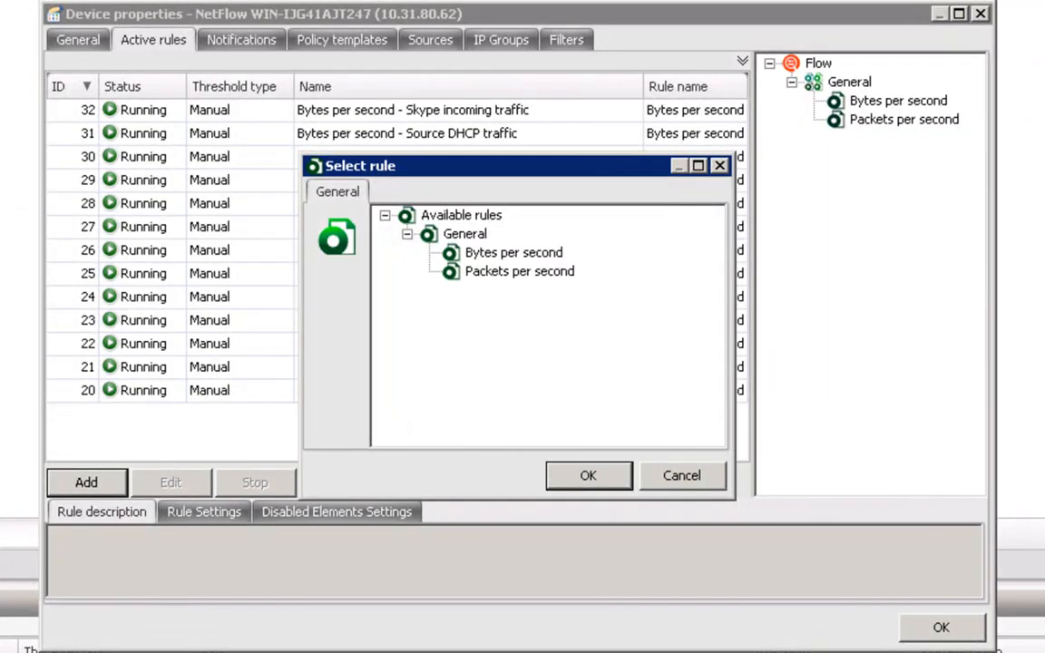
pyautogui.click(478, 252)
pyautogui.click(578, 467)
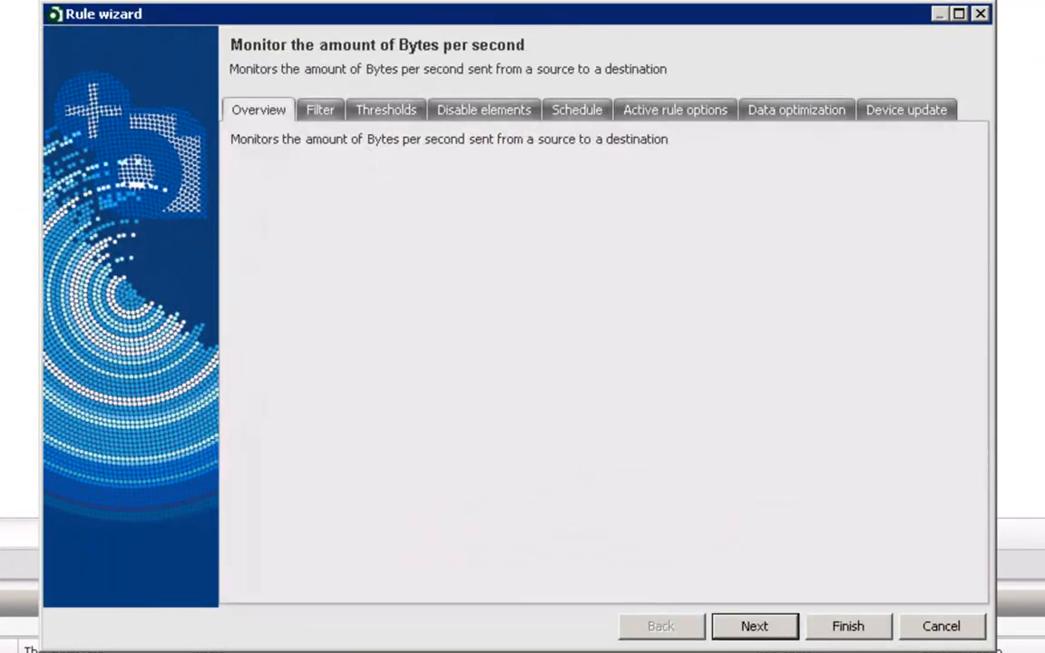
# Choose the port 443 filter as the traffic filter for the rule.
pyautogui.click(761, 628)
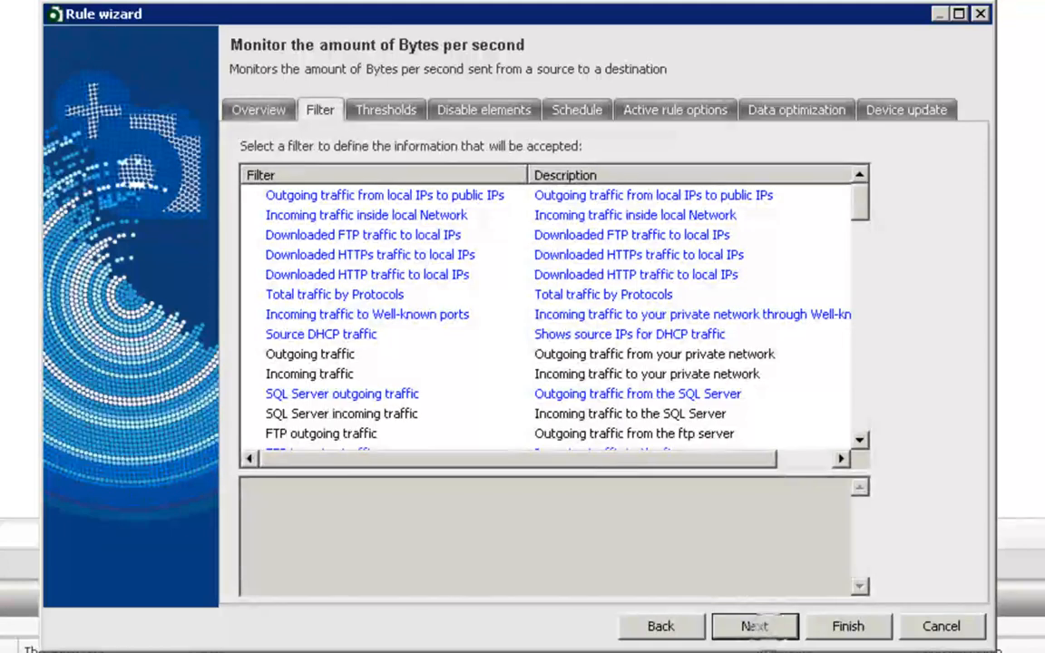
pyautogui.moveTo(861, 207); pyautogui.dragTo(861, 417)
pyautogui.click(280, 434)
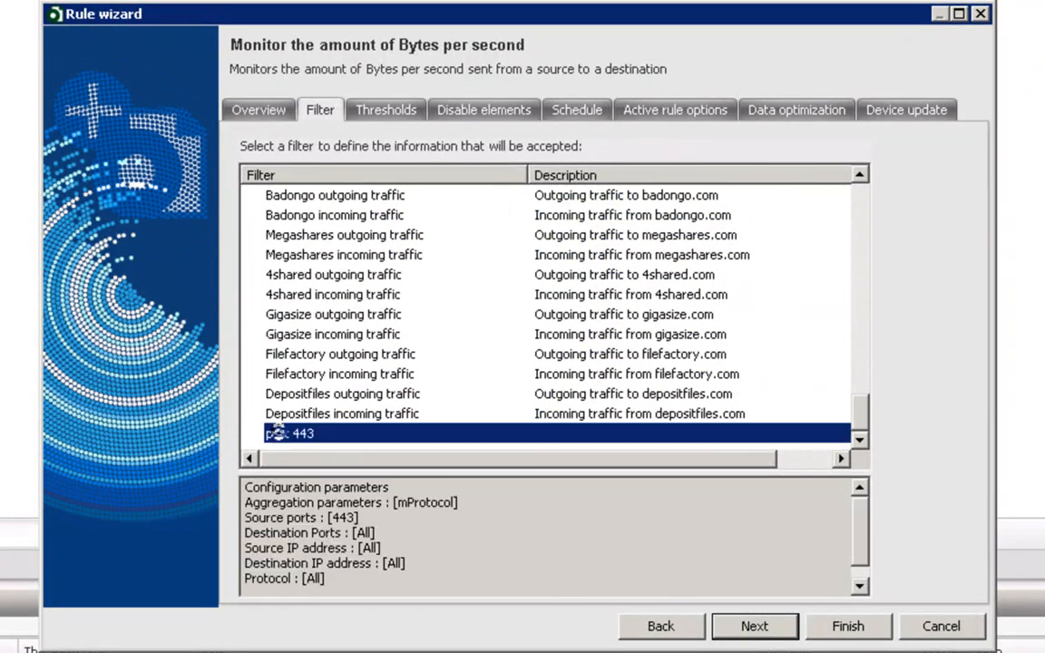
pyautogui.click(753, 626)
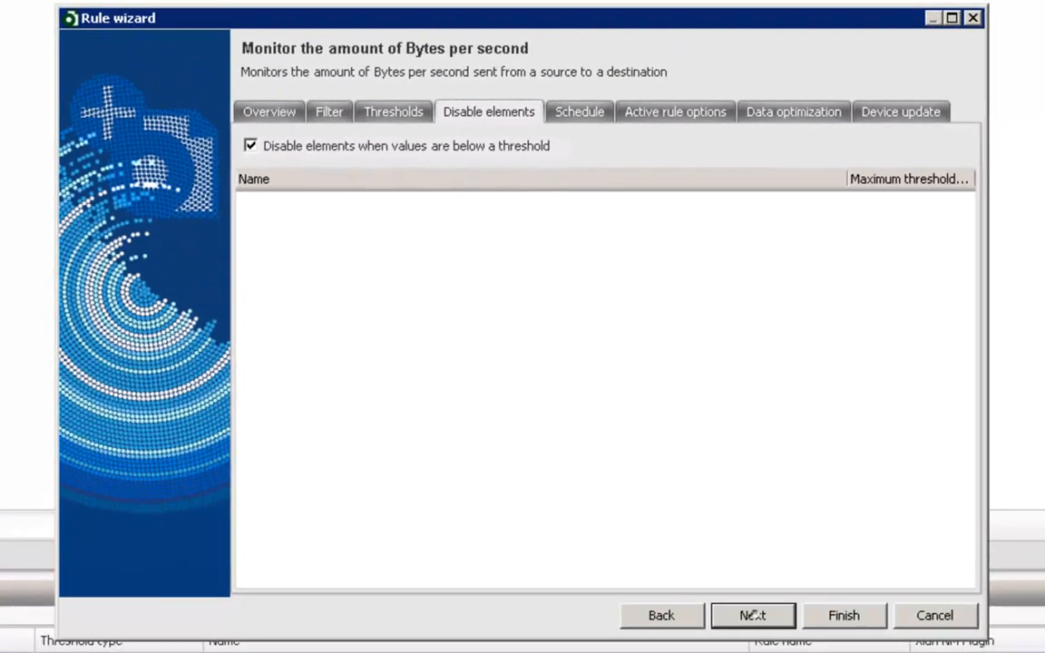
# Schedule the rule to run at an interval of 10 minutes.
pyautogui.click(1038, 652)
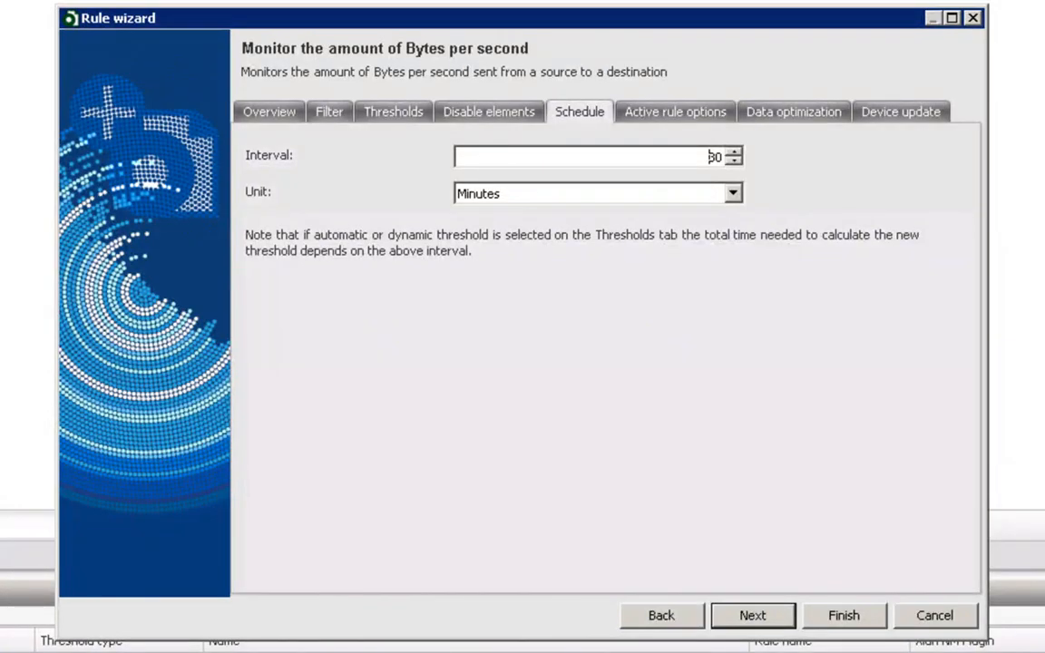
pyautogui.doubleClick(715, 157)
pyautogui.write('10')
pyautogui.click(760, 614)
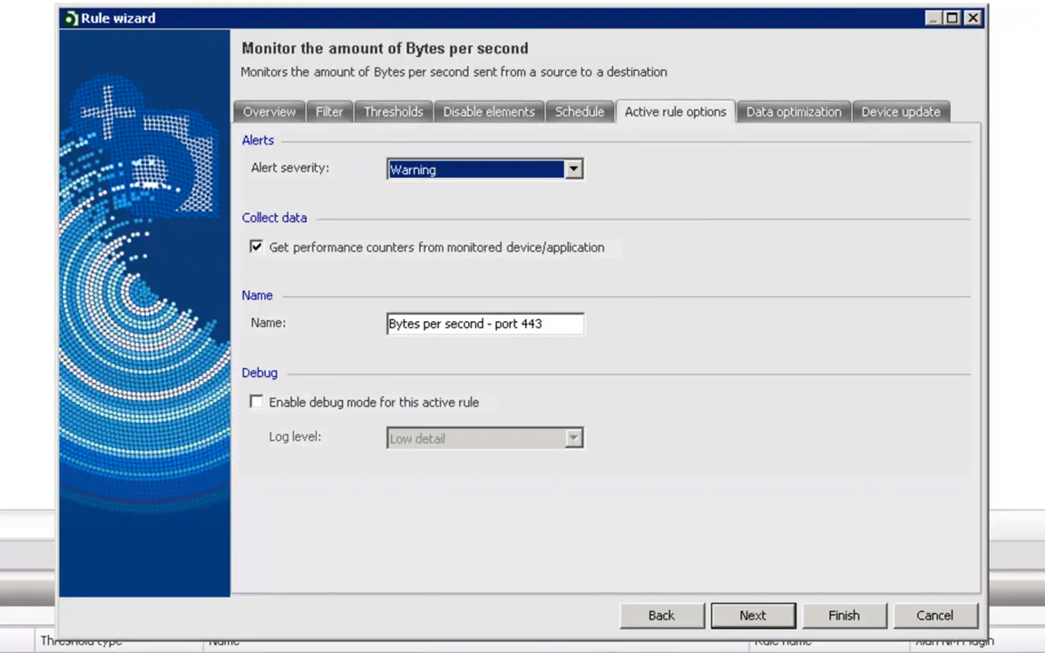
# Set the rule's alert severity to Critical, keep performance counters enabled, and rename it "my Bytes per second - port 443".
pyautogui.click(573, 170)
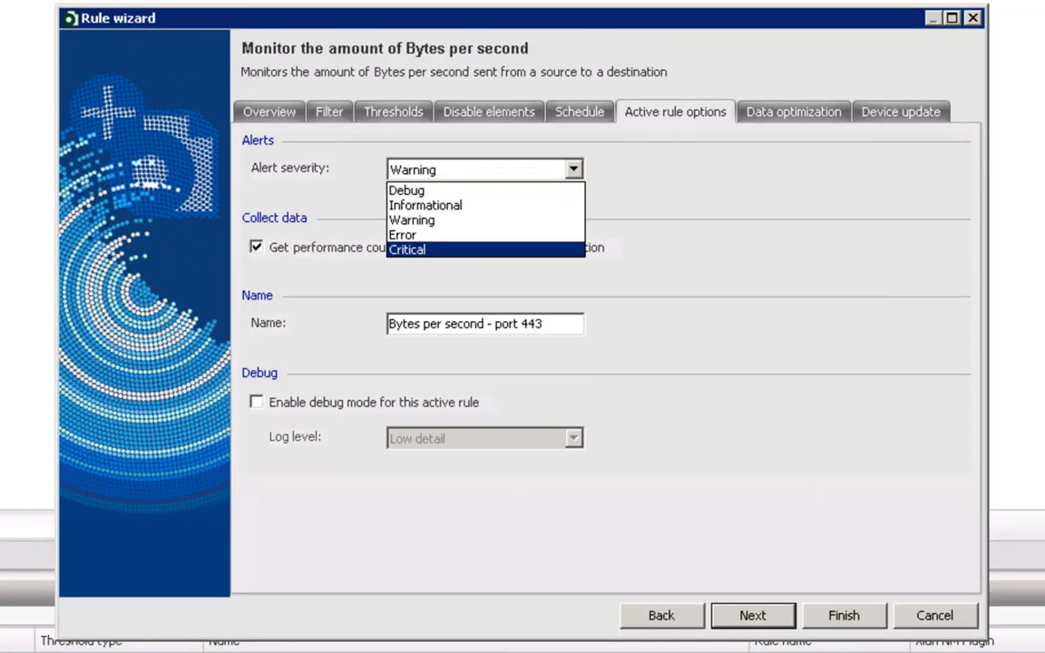
pyautogui.click(472, 249)
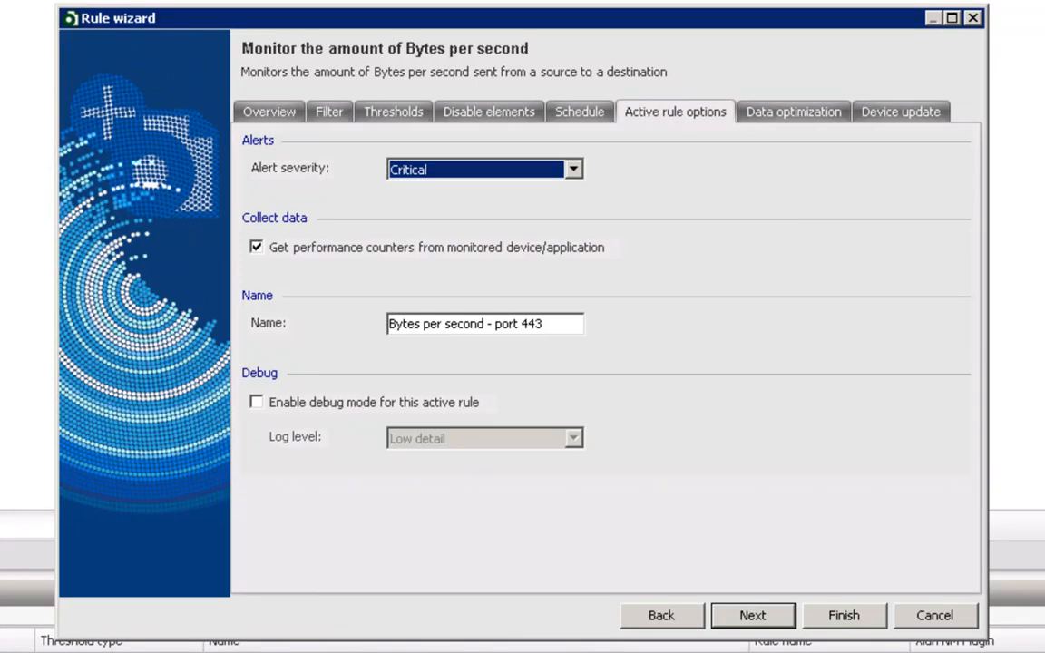
pyautogui.click(255, 247)
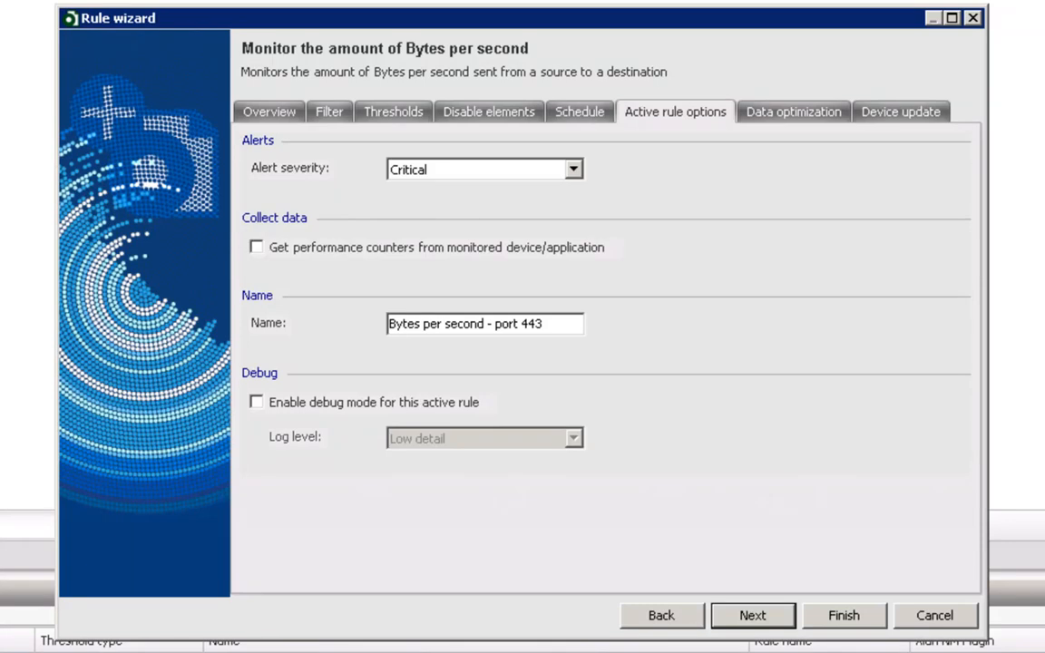
pyautogui.click(256, 247)
pyautogui.click(390, 324)
pyautogui.write('my')
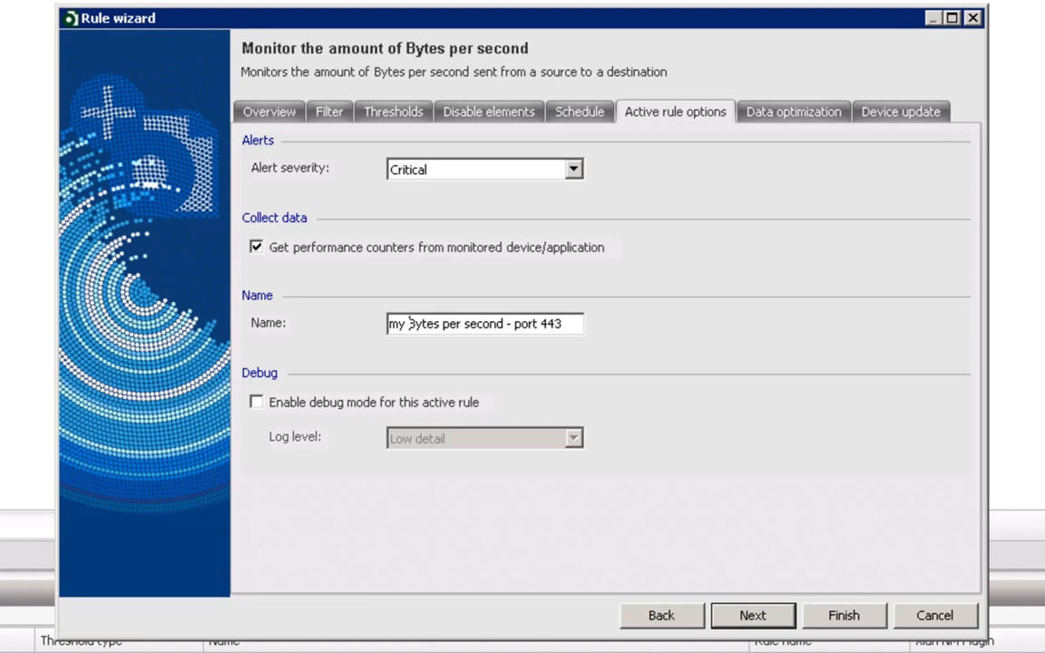
pyautogui.click(565, 324)
pyautogui.click(753, 615)
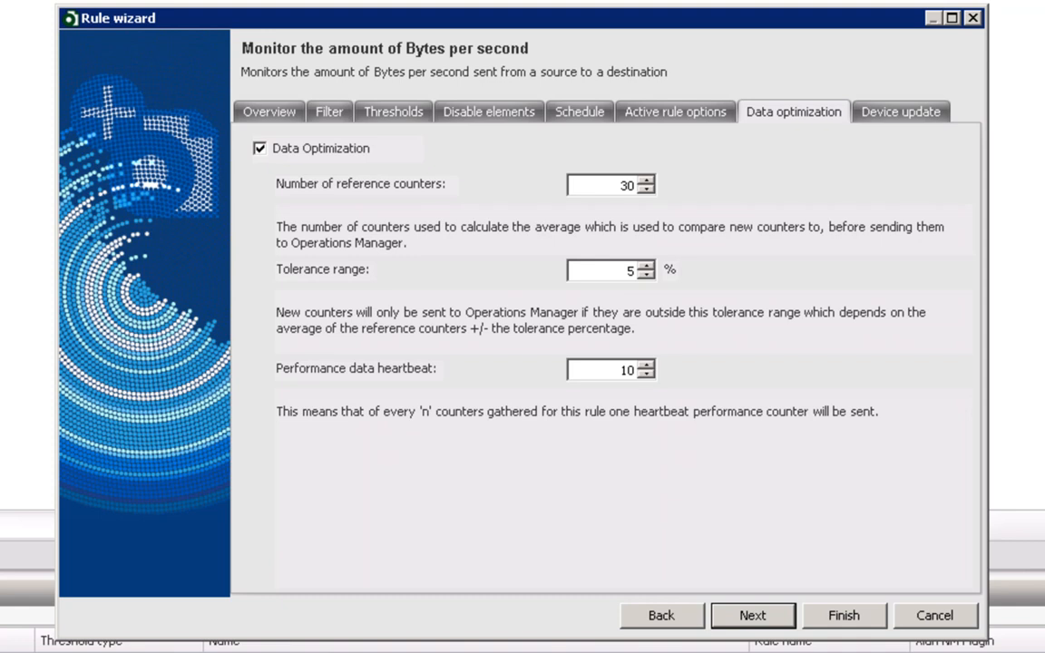
# Go through the data optimization settings, keep monitoring of newly discovered elements, and finish creating the rule.
pyautogui.doubleClick(573, 185)
pyautogui.click(619, 270)
pyautogui.click(611, 370)
pyautogui.press('Return')
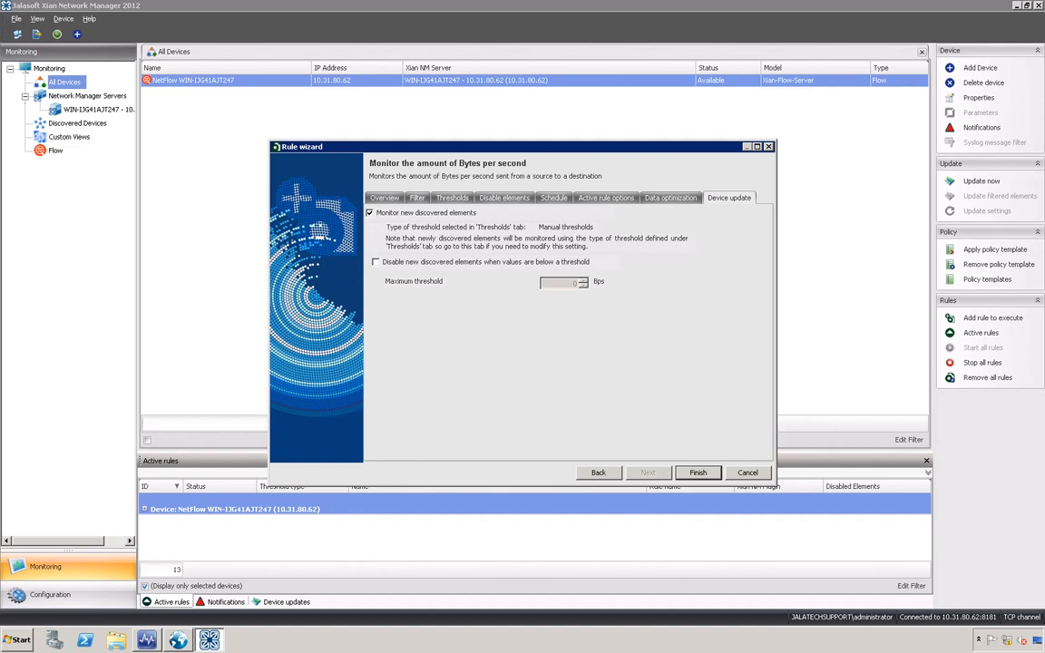
pyautogui.click(698, 473)
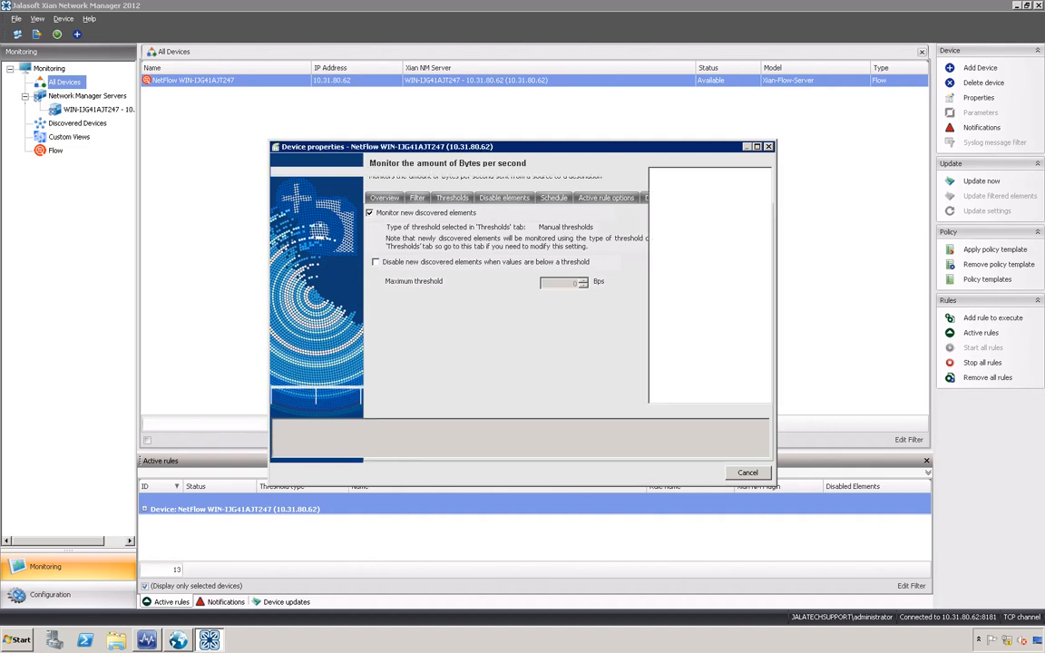